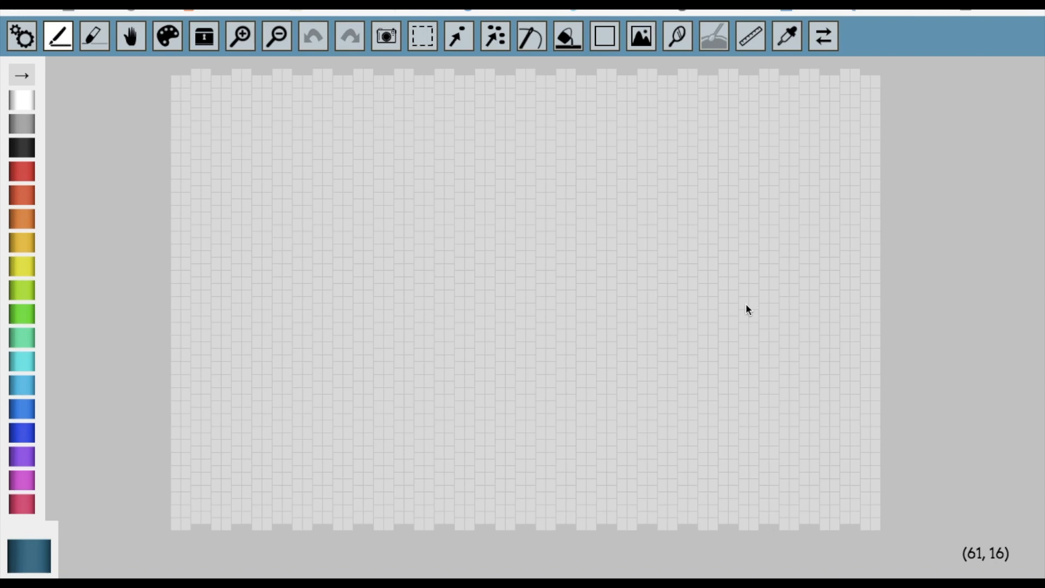
Import the Doberman photo "Screen Shot 2021-03-04 at 7.53.39 PM" from the Desktop as a reference image.
left_click(641, 43)
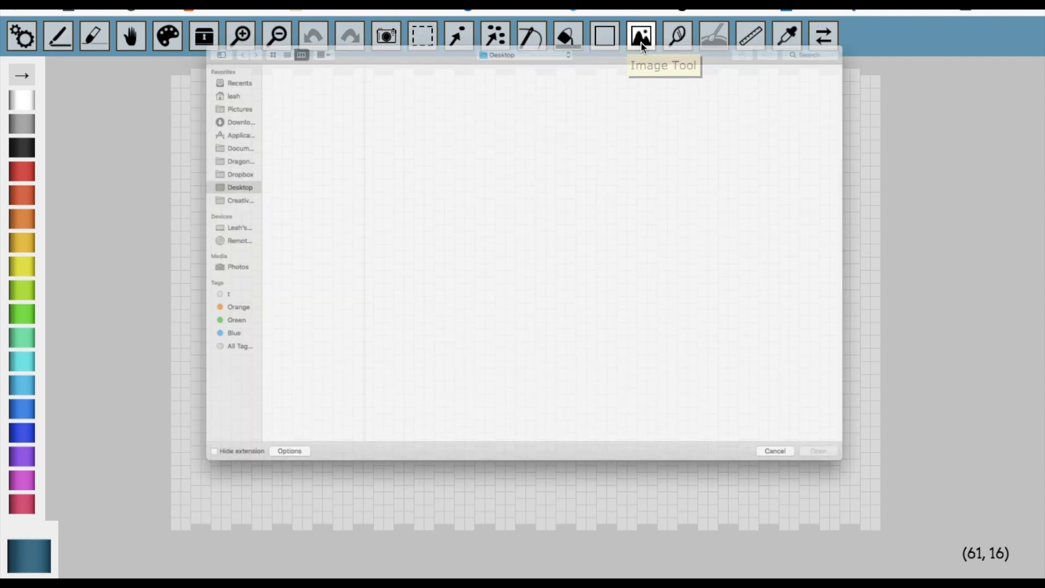
scroll(241, 358, "down", 20)
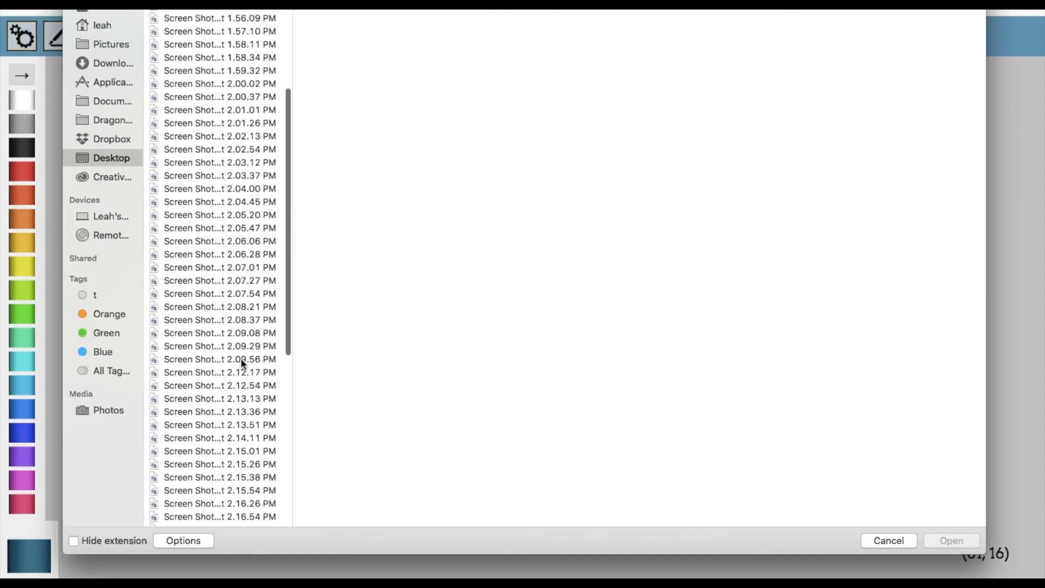
left_click(192, 506)
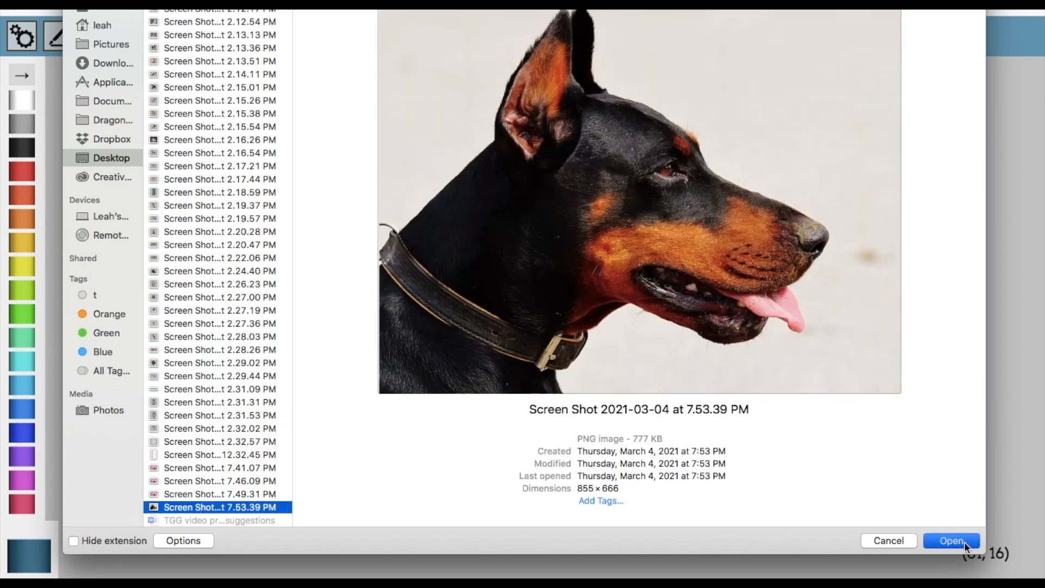
left_click(964, 543)
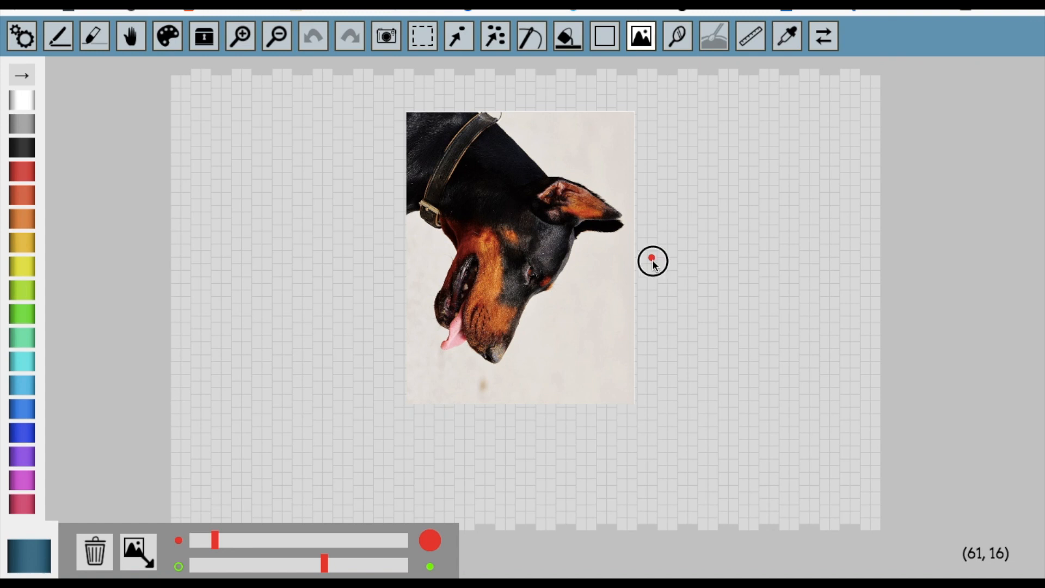
Rotate the dog photo upright and fit it to the full canvas height, semi-transparent over the bead grid.
left_click_drag(650, 255, 522, 148)
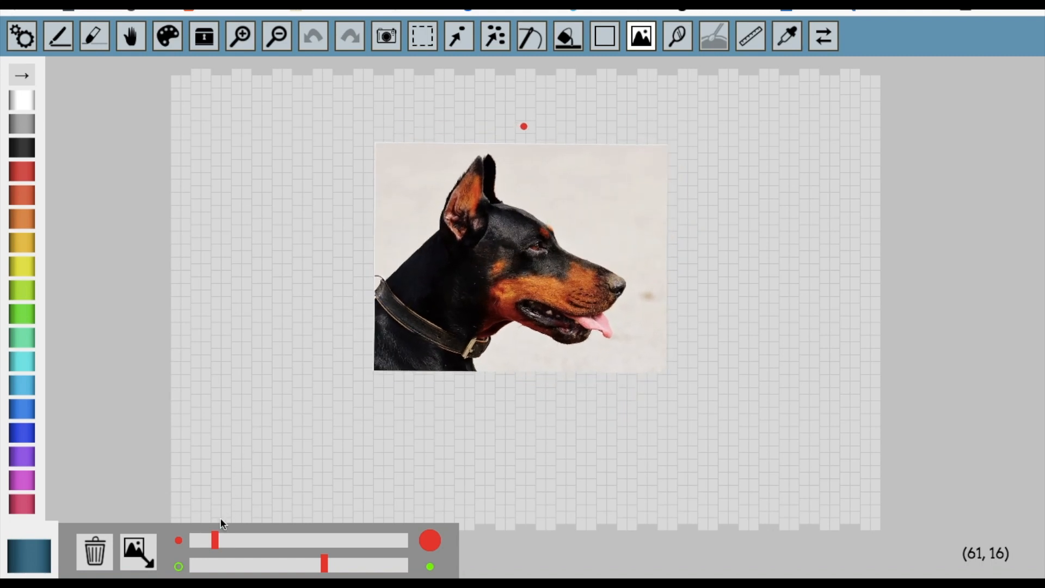
left_click_drag(214, 539, 311, 550)
left_click_drag(512, 313, 514, 359)
mouse_move(324, 563)
left_mouse_down()
mouse_move(217, 565)
mouse_move(387, 565)
mouse_move(287, 564)
mouse_move(335, 564)
mouse_move(321, 546)
left_mouse_up()
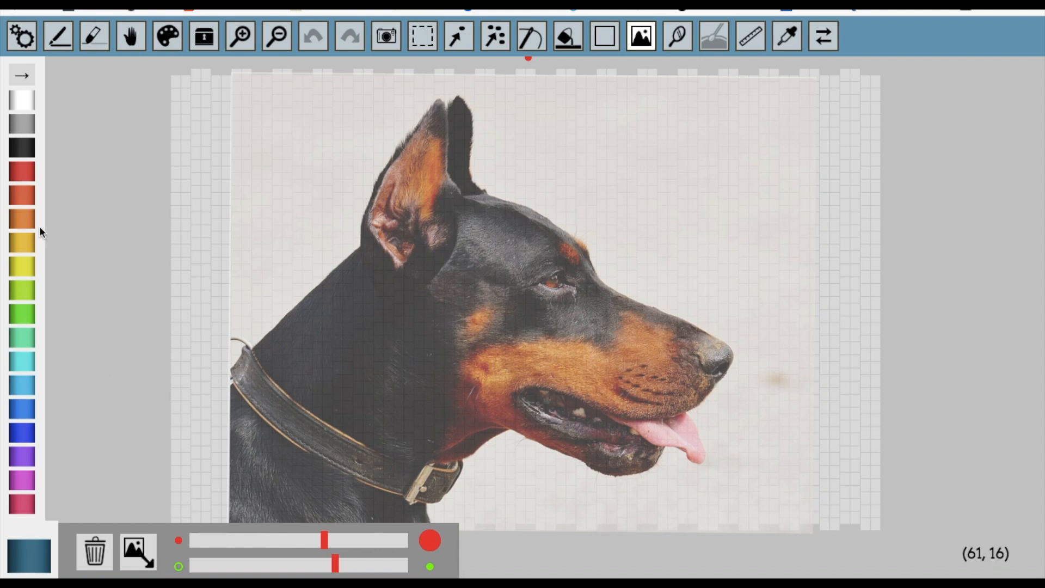
Delete all unused swatches from the project's palette and return to the canvas.
left_click(23, 75)
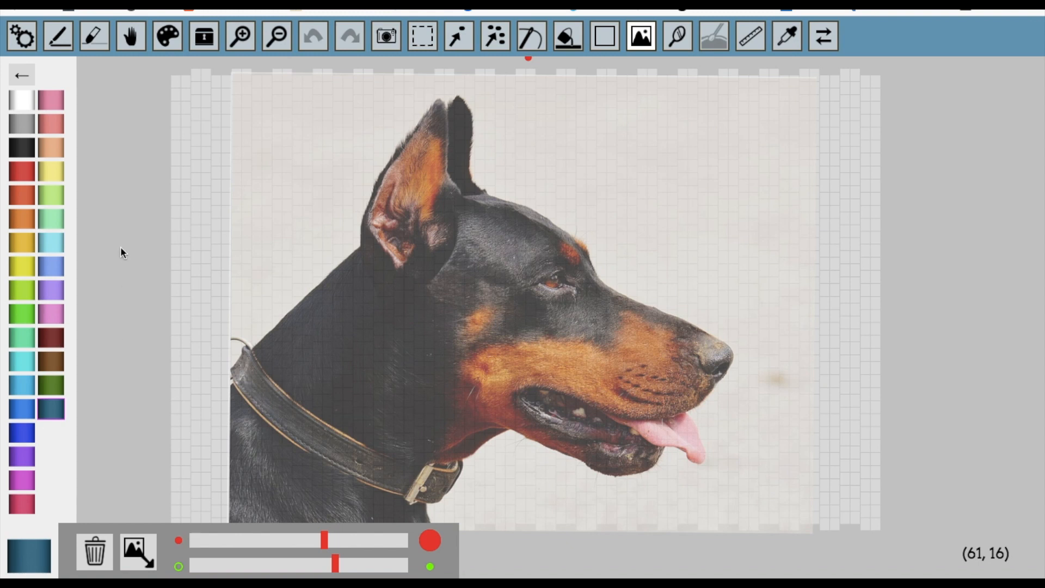
left_click(22, 36)
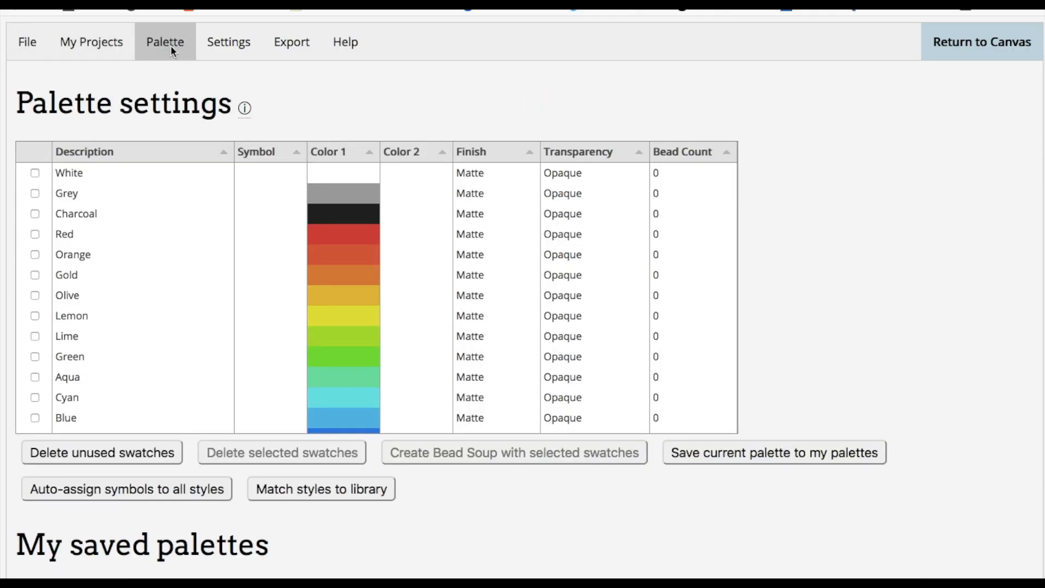
left_click(106, 456)
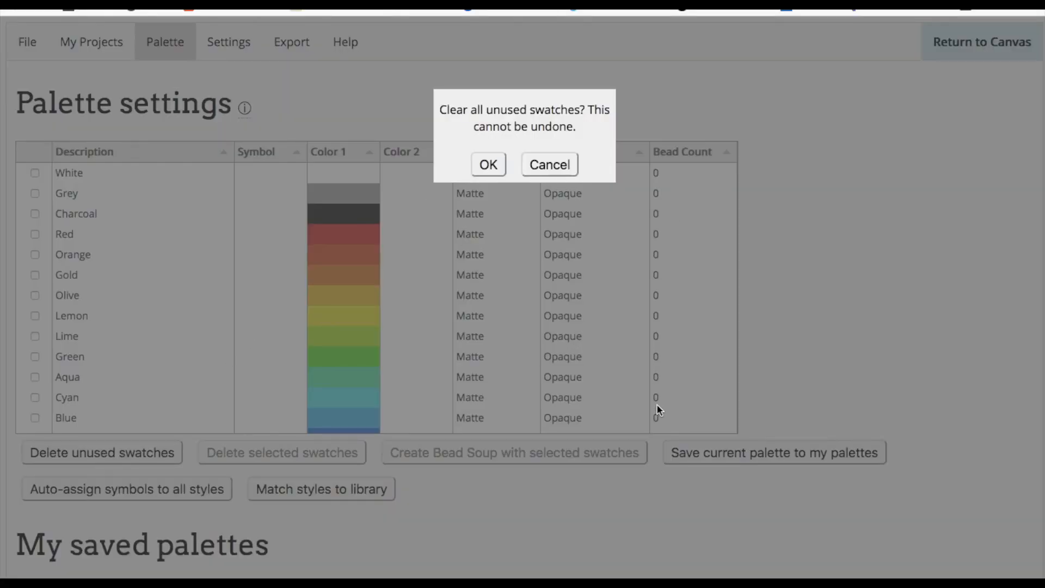
left_click(493, 165)
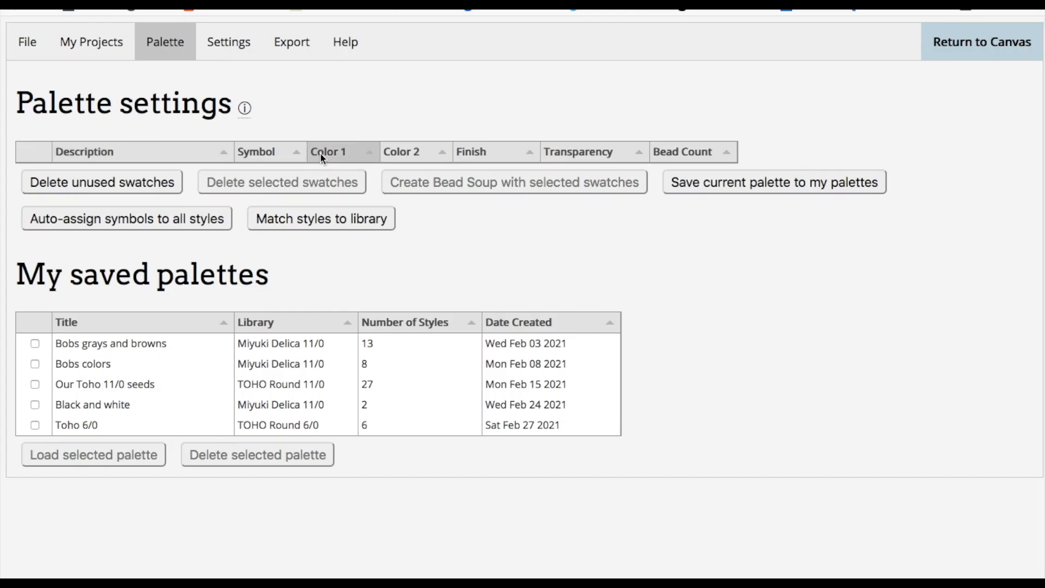
left_click(978, 43)
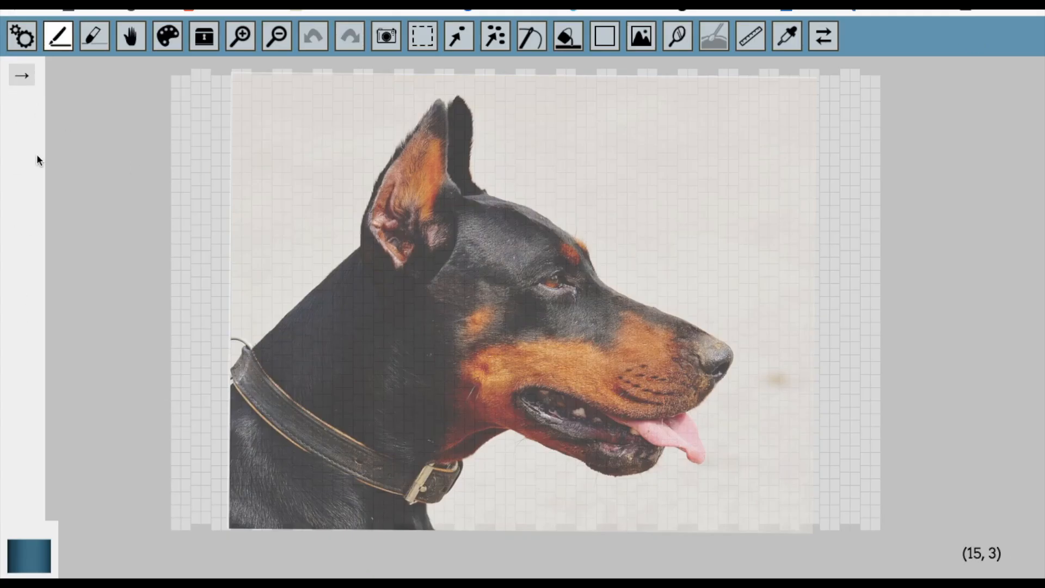
Make the dog photo fully opaque and add a black style to the empty palette.
left_click(642, 38)
left_click_drag(335, 565, 452, 568)
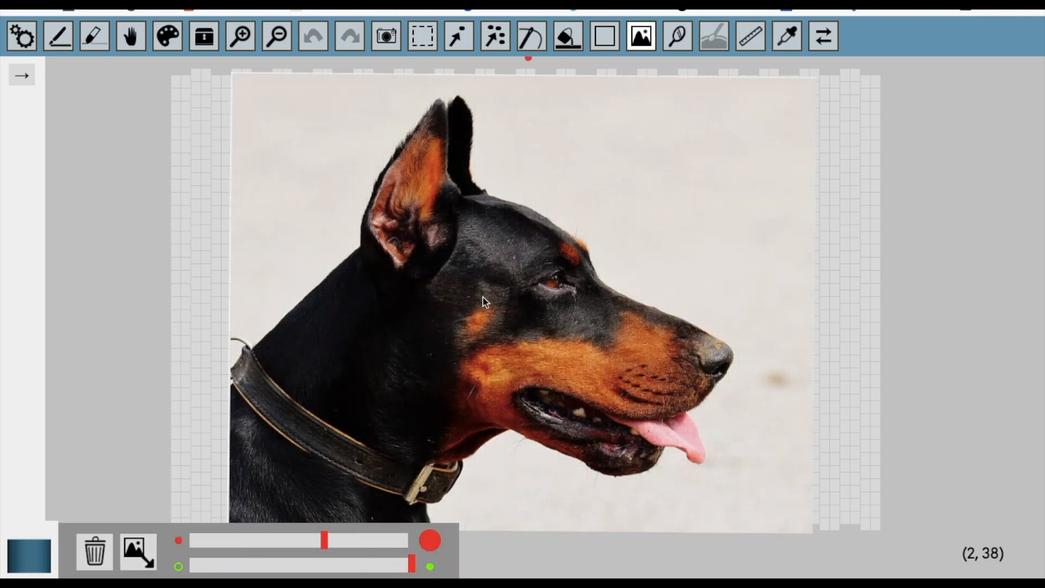
left_click(46, 560)
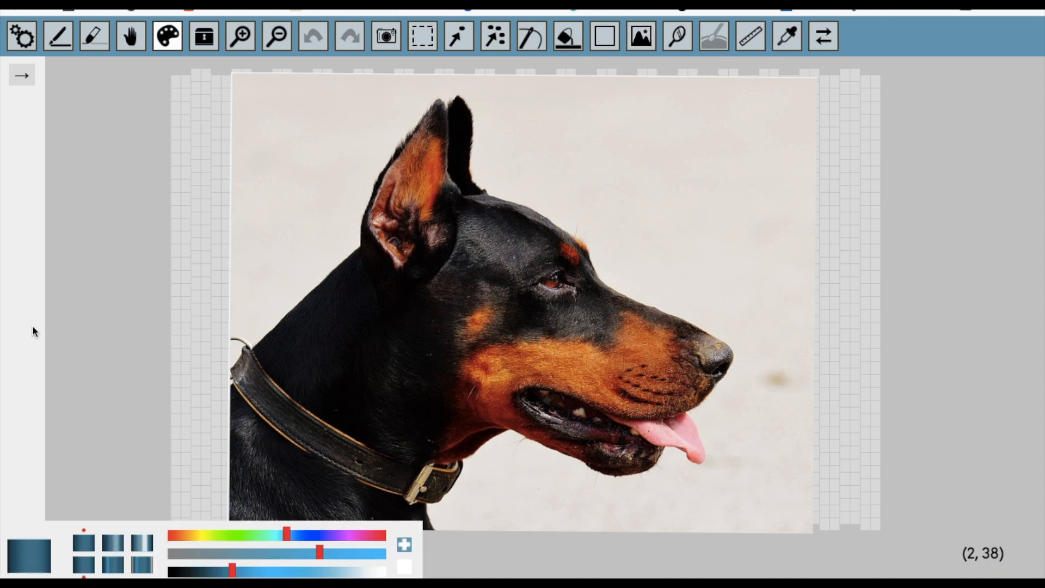
left_click(164, 569)
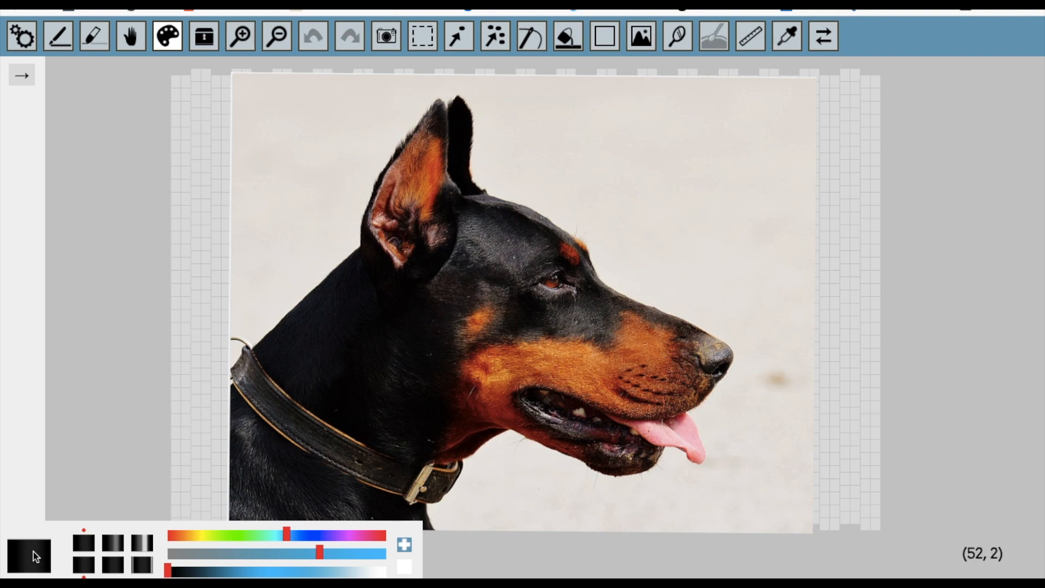
left_click(404, 544)
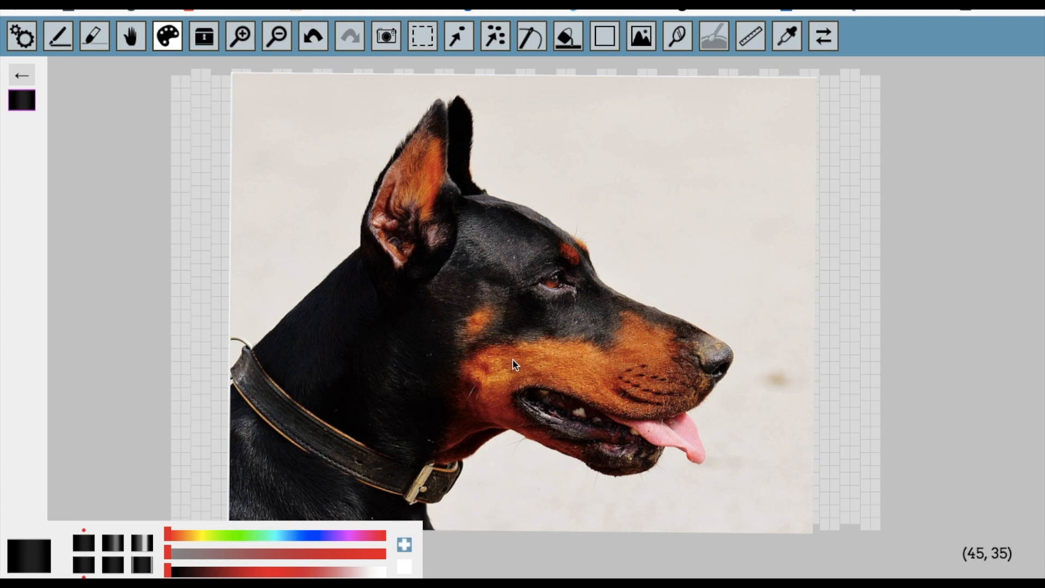
Mix a medium brown by adjusting hue, saturation and lightness, and add it to the palette.
left_click_drag(167, 536, 197, 536)
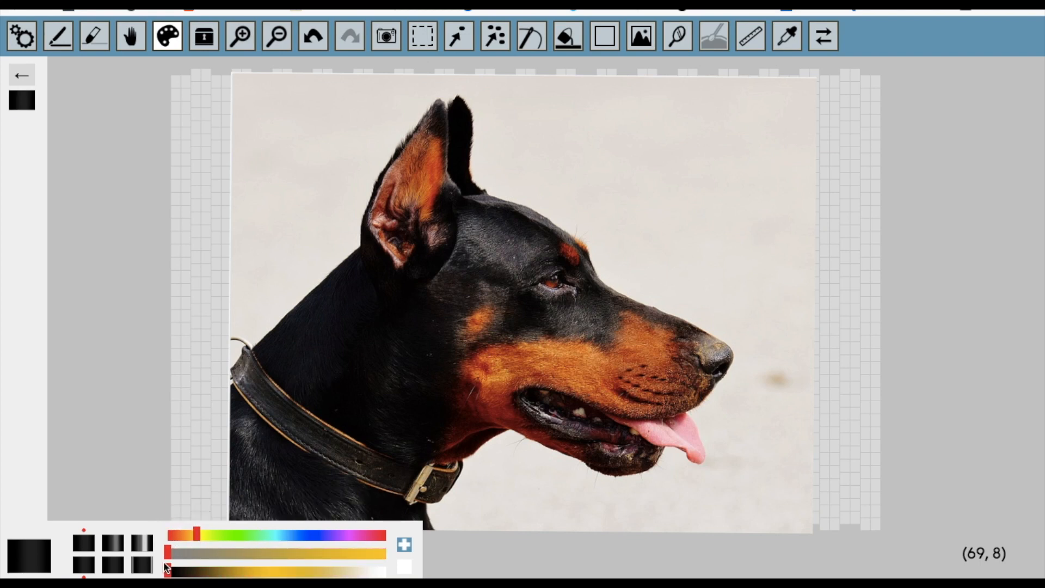
left_click_drag(168, 552, 291, 552)
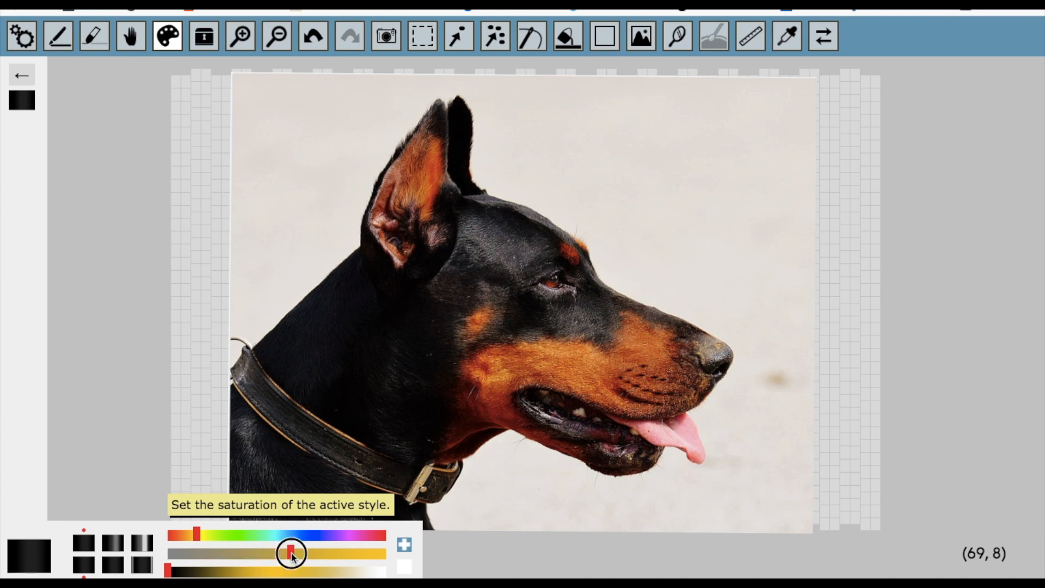
left_click_drag(168, 569, 245, 572)
left_click_drag(197, 535, 178, 532)
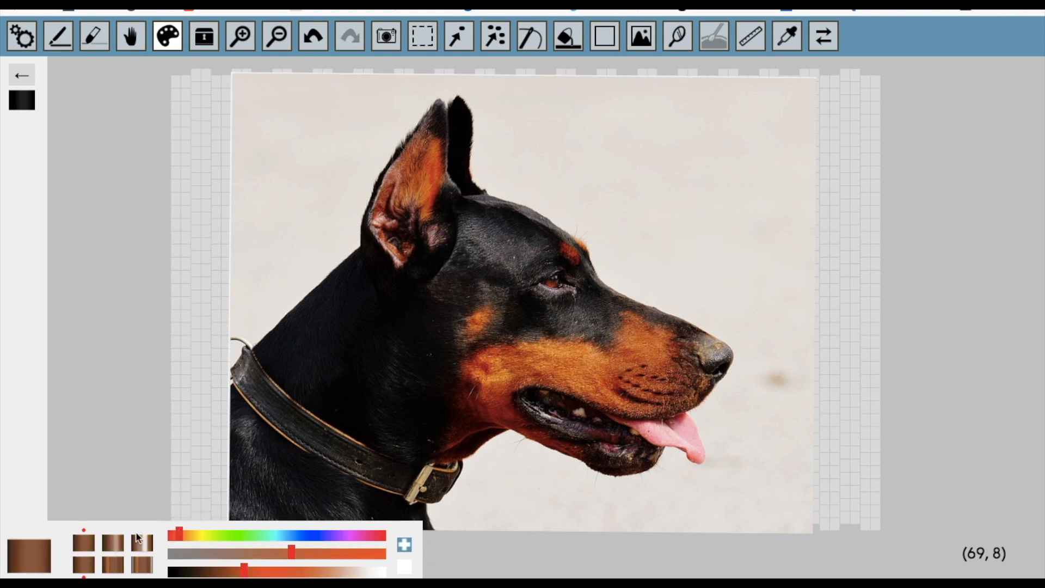
left_click(404, 544)
Shift the brown to a more saturated, slightly lighter reddish brown and add it to the palette.
left_click_drag(182, 533, 175, 534)
left_click_drag(292, 553, 337, 556)
mouse_move(241, 573)
left_mouse_down()
mouse_move(264, 573)
mouse_move(253, 572)
left_mouse_up()
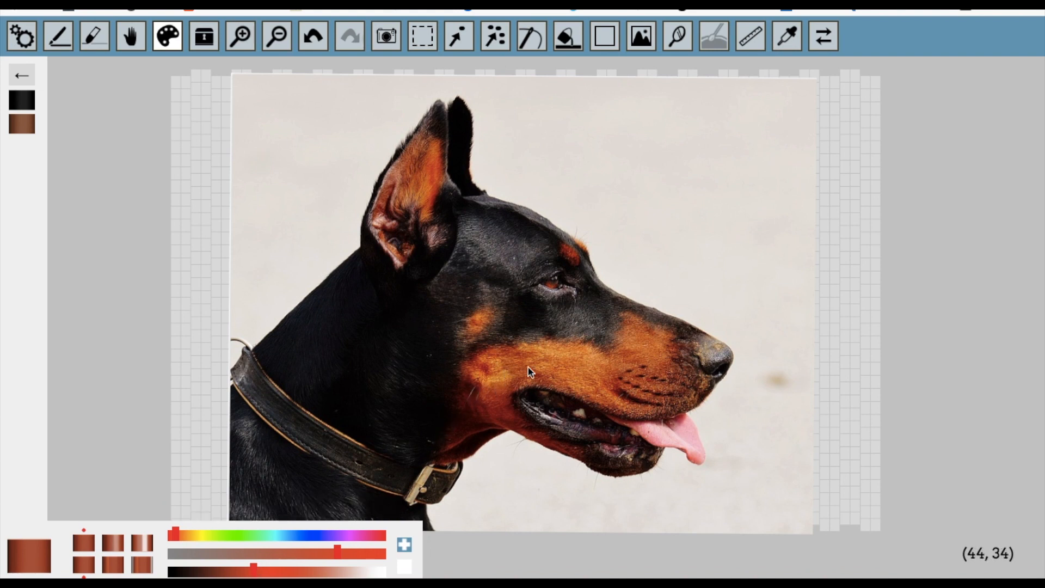
left_click(404, 546)
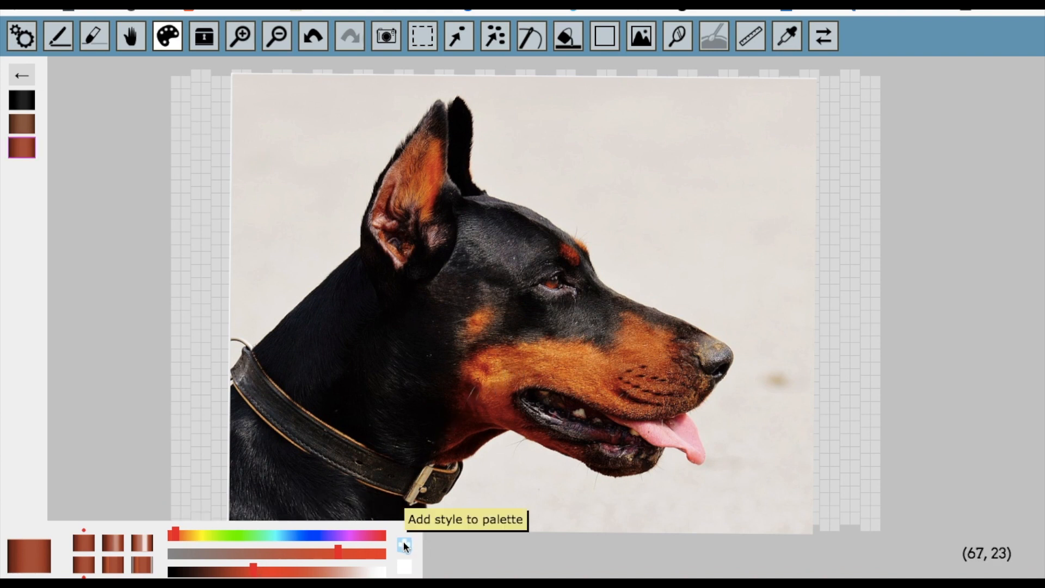
Mix golden orange, pale cream and off-white styles and add each one to the palette.
left_click_drag(175, 535, 189, 536)
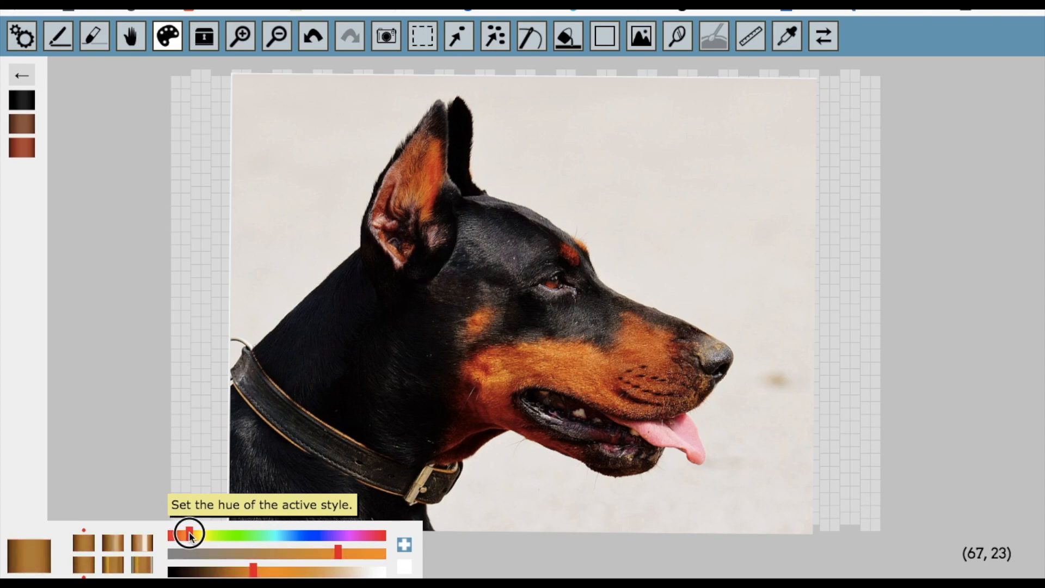
mouse_move(338, 554)
left_mouse_down()
mouse_move(326, 552)
mouse_move(358, 553)
left_mouse_up()
left_click_drag(253, 571, 377, 571)
left_click(404, 544)
left_click(404, 545)
left_click(405, 544)
Mix a soft pink matching the dog's tongue and add it to the palette.
left_click_drag(190, 534, 287, 553)
left_click_drag(377, 571, 299, 555)
left_click_drag(361, 535, 379, 534)
left_click_drag(296, 553, 320, 553)
left_click(404, 544)
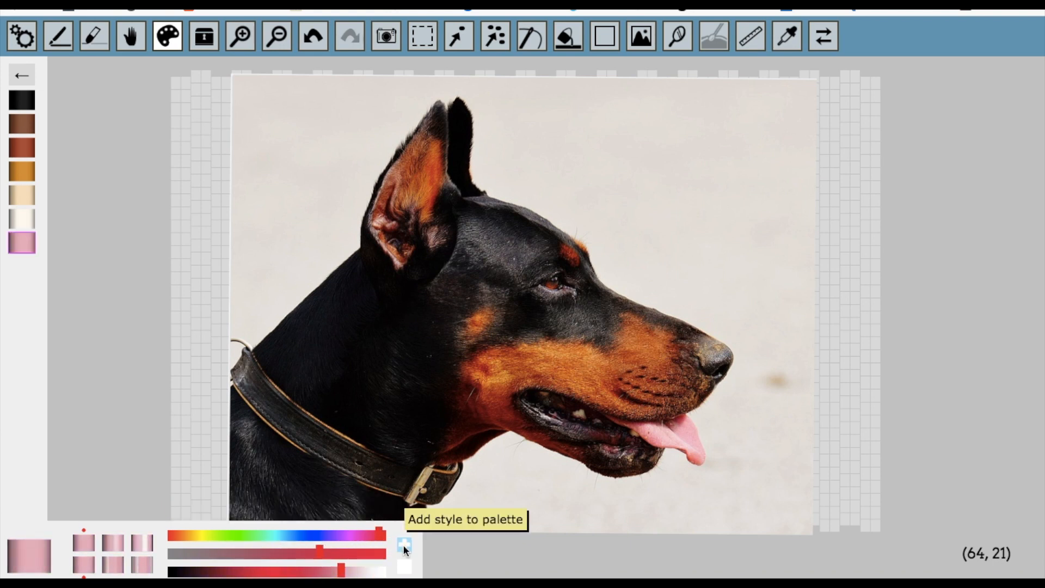
Fade the dog photo until the bead grid shows through, and paint a patch of black beads on the upper neck.
left_click(640, 42)
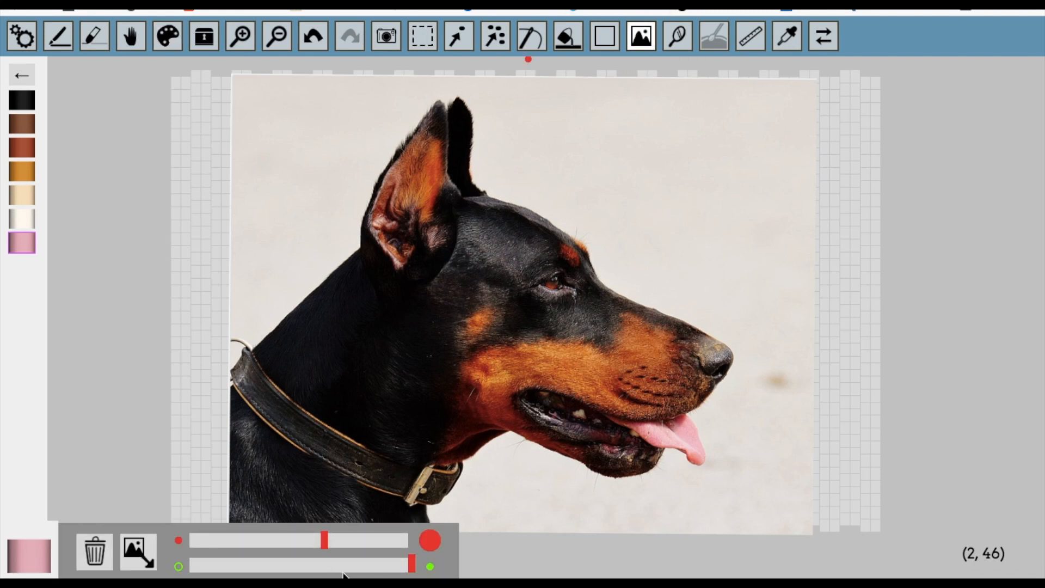
left_click_drag(291, 564, 400, 564)
left_click_drag(308, 565, 287, 566)
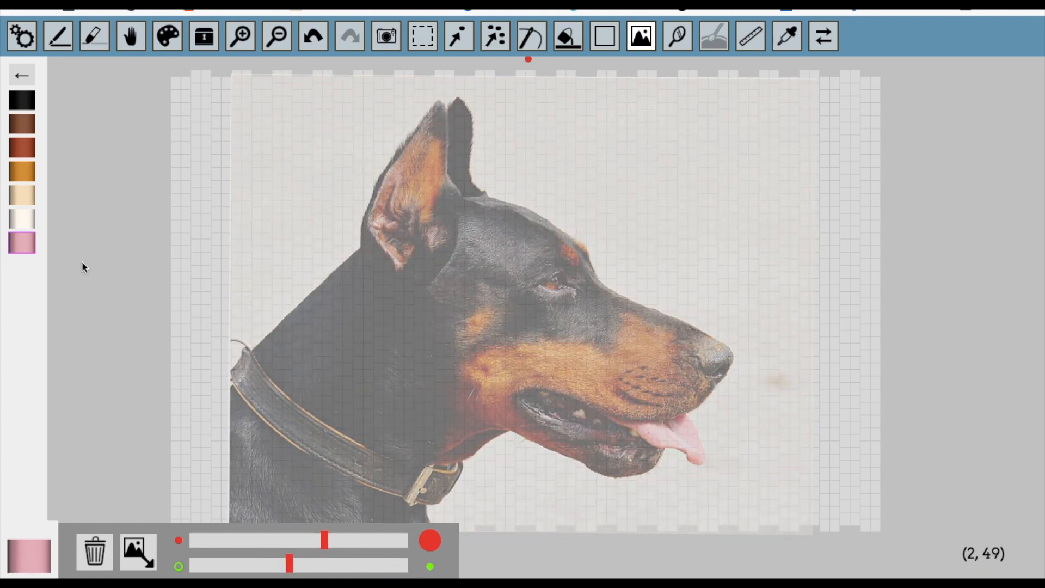
left_click(18, 104)
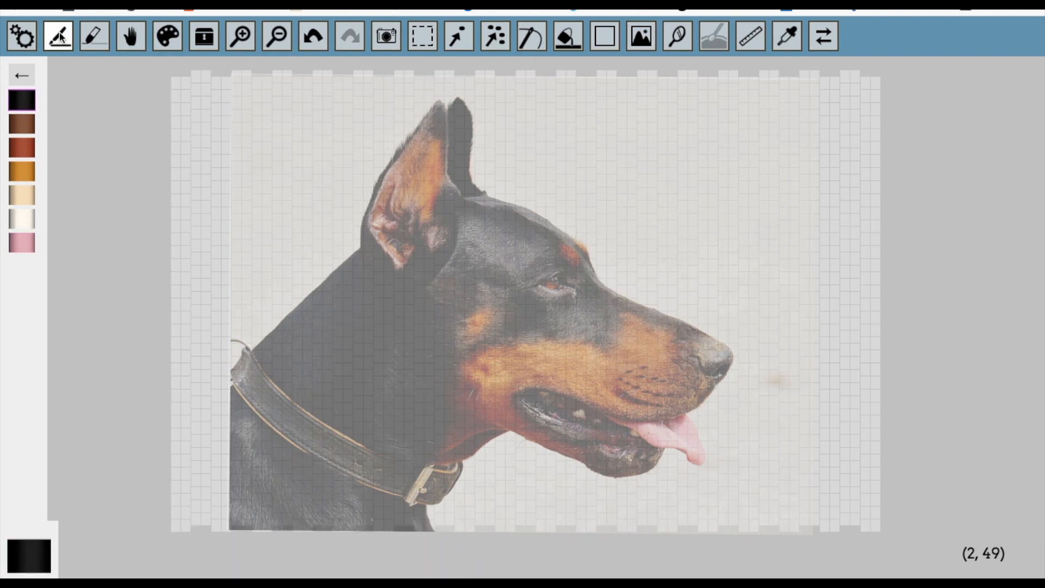
mouse_move(259, 354)
left_mouse_down()
mouse_move(361, 256)
mouse_move(275, 350)
mouse_move(280, 361)
mouse_move(373, 279)
mouse_move(328, 378)
mouse_move(349, 279)
mouse_move(358, 322)
left_mouse_up()
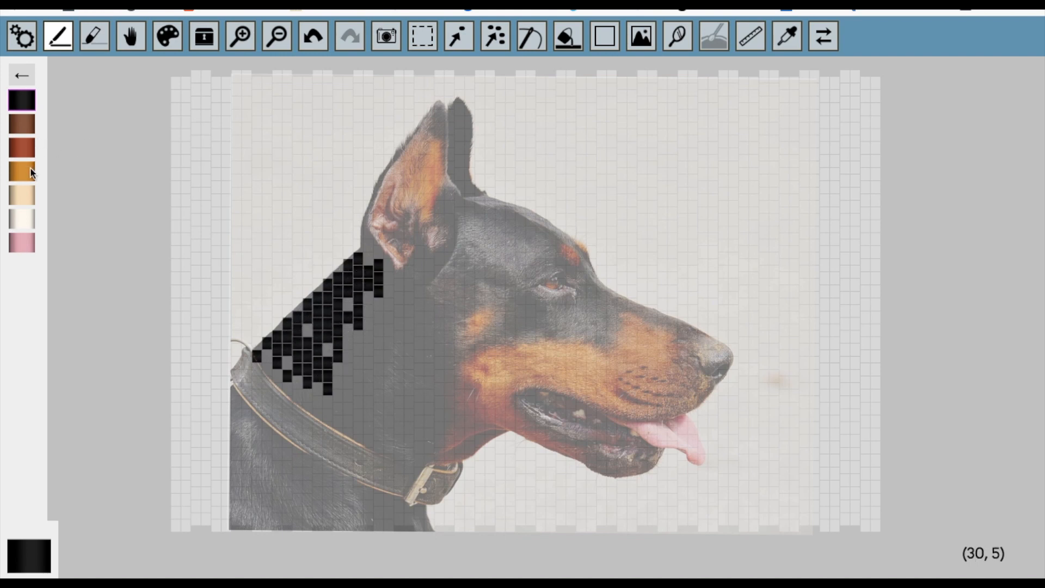
Paint small groups of reddish-brown beads on the dog's cheek, eyebrow and inner ear.
left_click(33, 147)
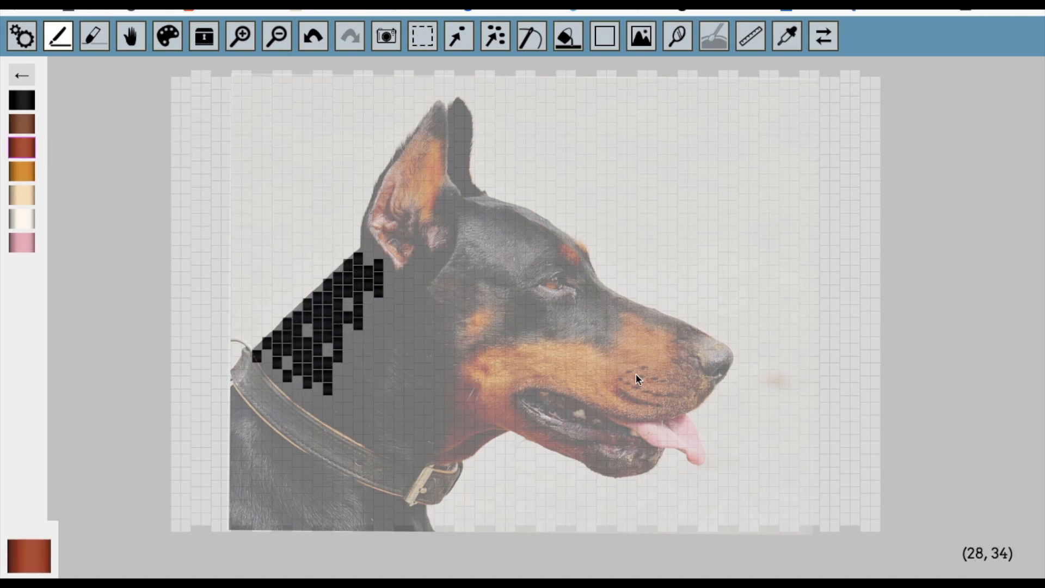
mouse_move(511, 357)
left_mouse_down()
mouse_move(525, 380)
mouse_move(513, 349)
left_mouse_up()
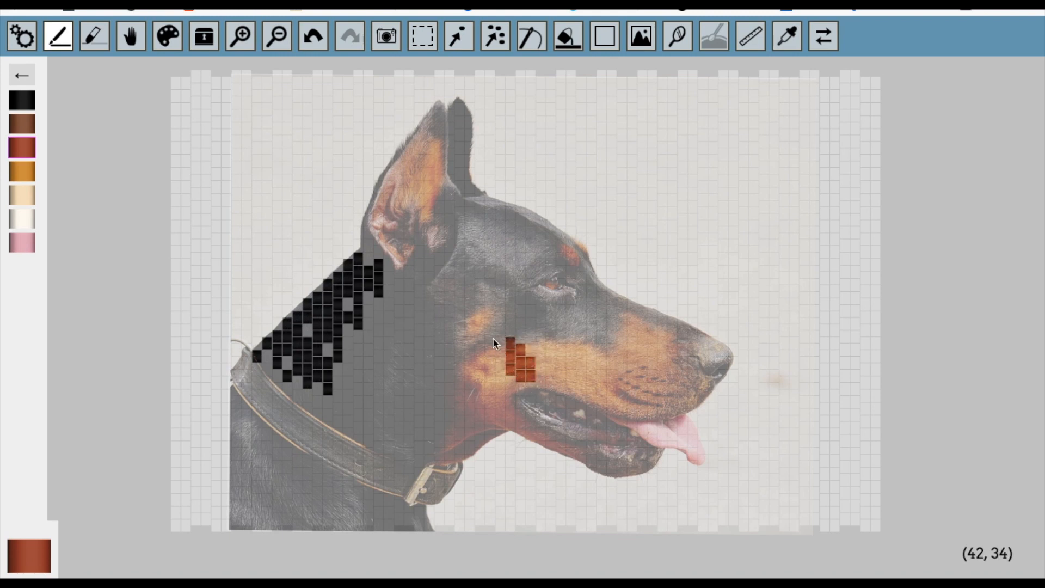
left_click_drag(569, 254, 564, 252)
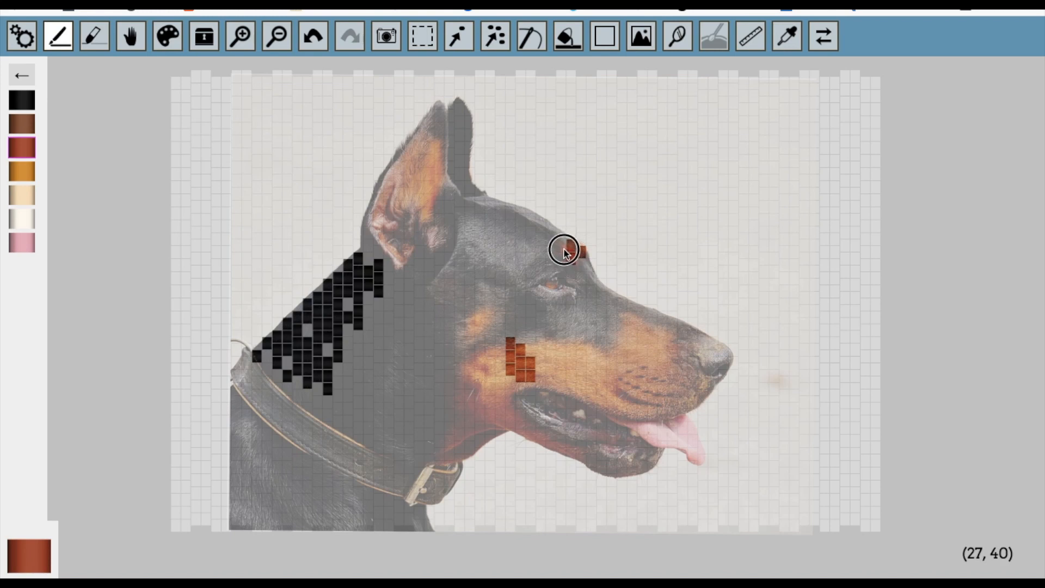
mouse_move(428, 202)
left_mouse_down()
mouse_move(431, 156)
mouse_move(424, 206)
left_mouse_up()
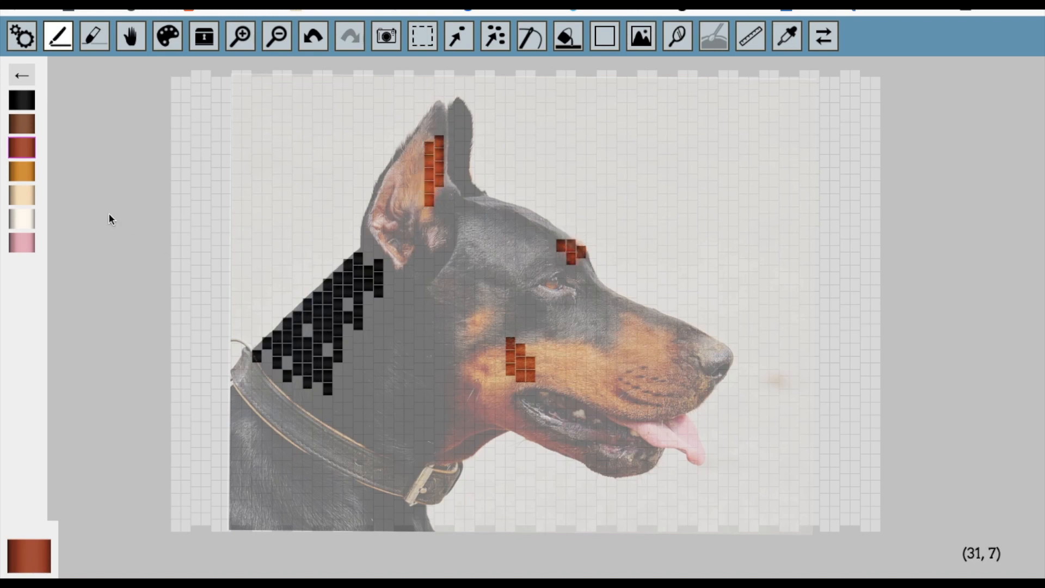
Paint golden-orange beads along the dog's cheek and muzzle.
left_click(30, 171)
left_click(491, 364)
mouse_move(491, 367)
left_mouse_down()
mouse_move(497, 353)
mouse_move(506, 389)
mouse_move(483, 379)
mouse_move(490, 359)
mouse_move(550, 348)
mouse_move(538, 367)
mouse_move(597, 389)
mouse_move(564, 357)
mouse_move(611, 364)
mouse_move(623, 357)
mouse_move(622, 327)
mouse_move(643, 350)
mouse_move(629, 321)
mouse_move(663, 350)
mouse_move(642, 361)
mouse_move(668, 383)
mouse_move(633, 377)
left_mouse_up()
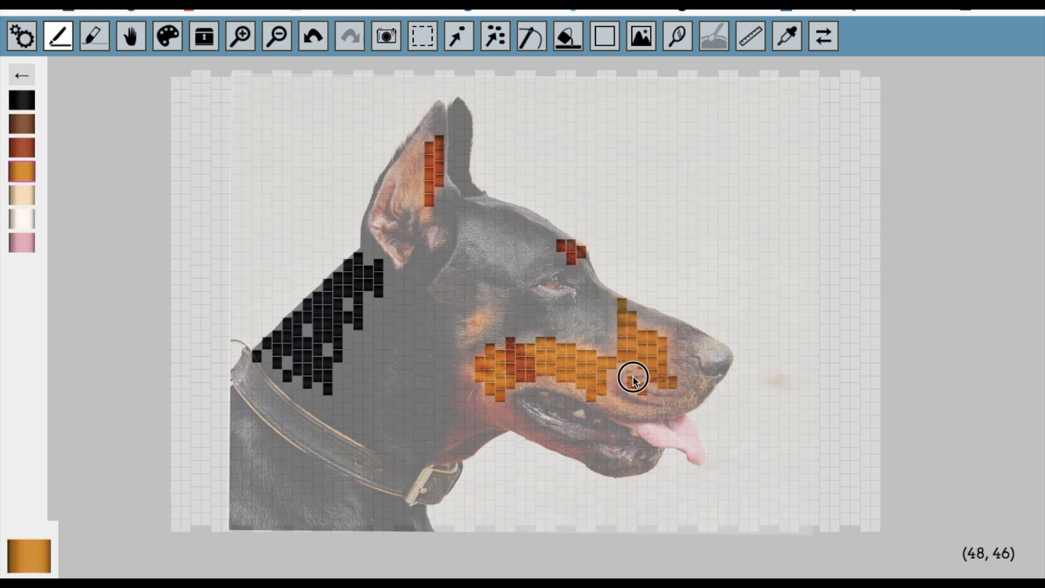
Compare the photo with the painted beads at full and zero opacity, leaving the photo mostly opaque.
left_click(640, 42)
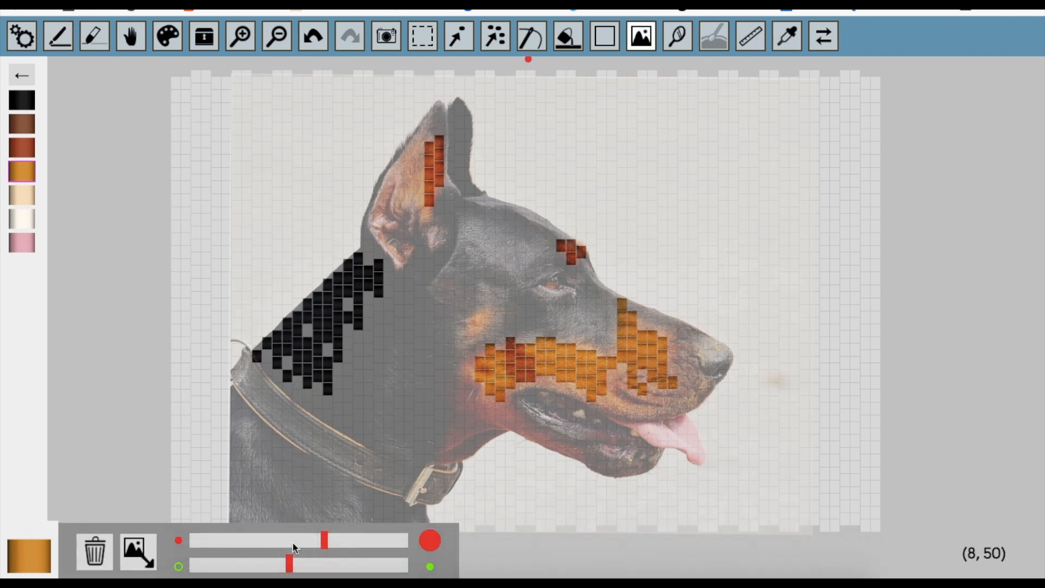
left_click_drag(289, 565, 424, 567)
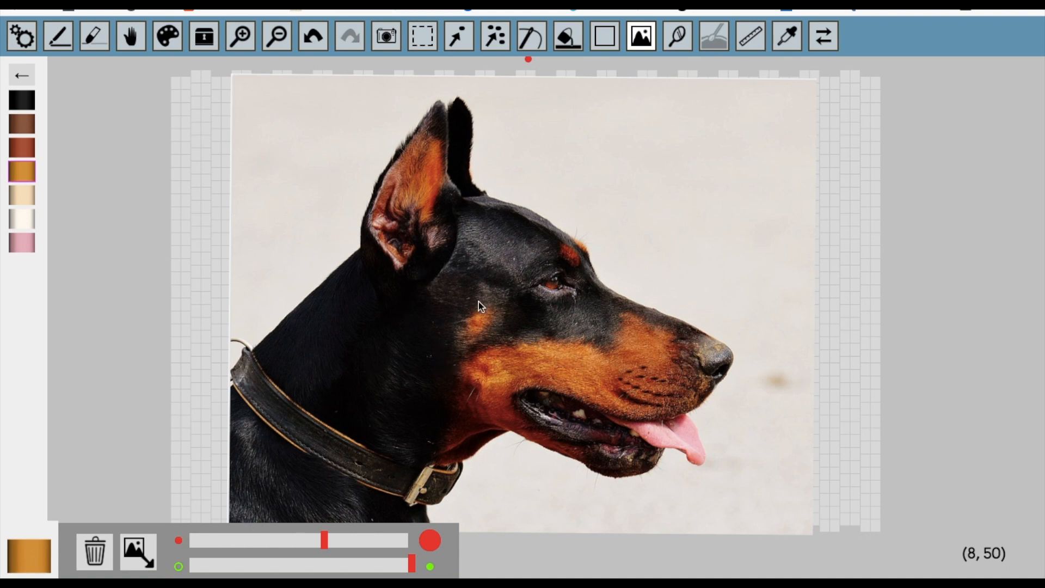
left_click_drag(411, 568, 188, 558)
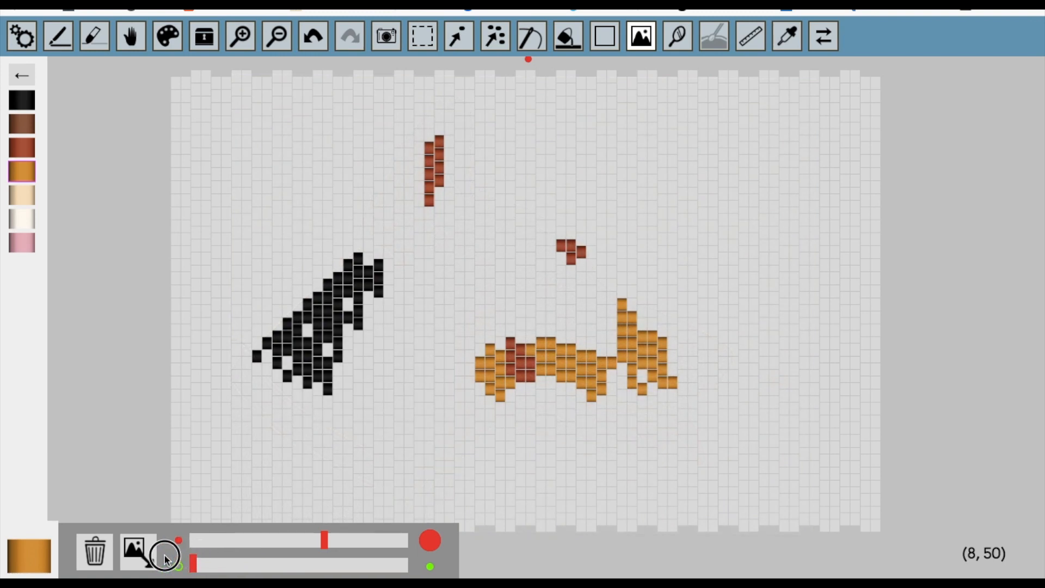
left_click_drag(191, 562, 364, 568)
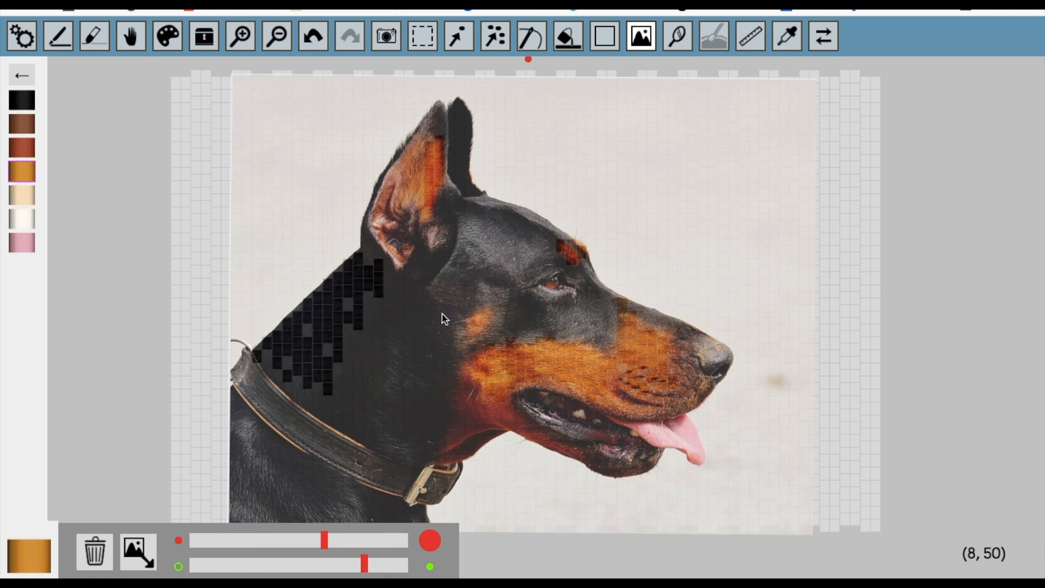